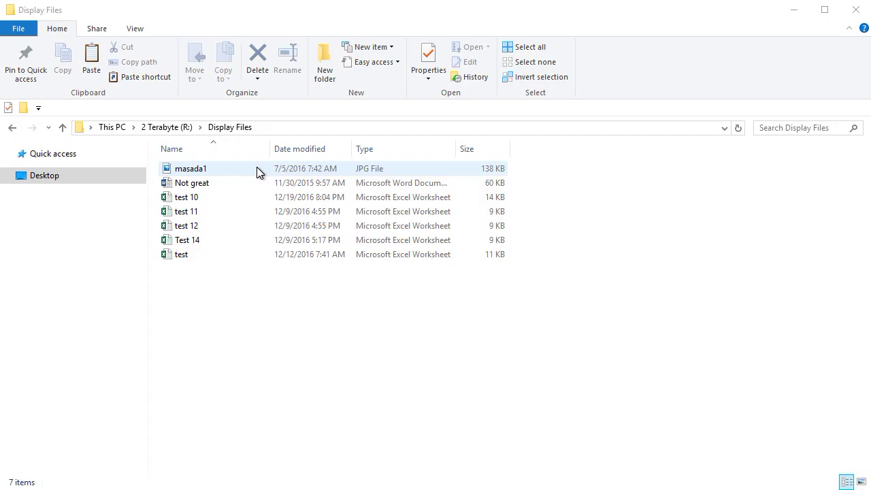
Step: Select masada1, Not great, test 11 and Test 14 together and bring up their shortcut menu
left_click(256, 167)
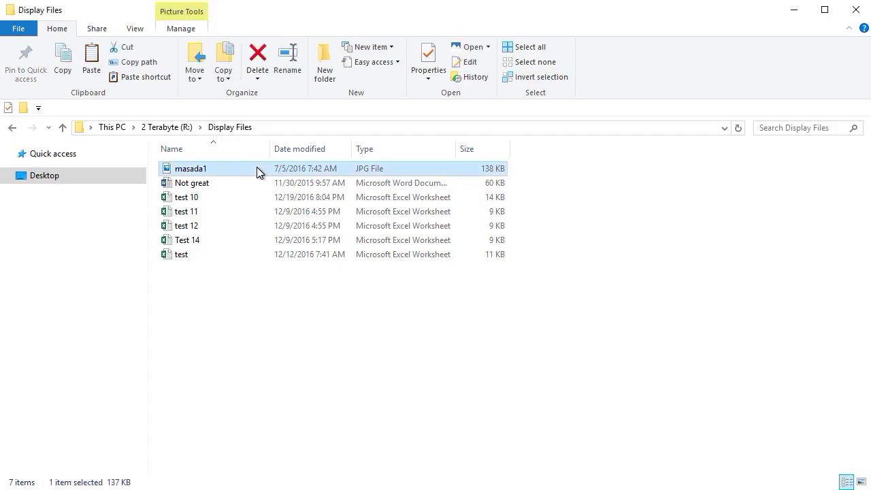
left_click_drag(256, 167, 222, 185)
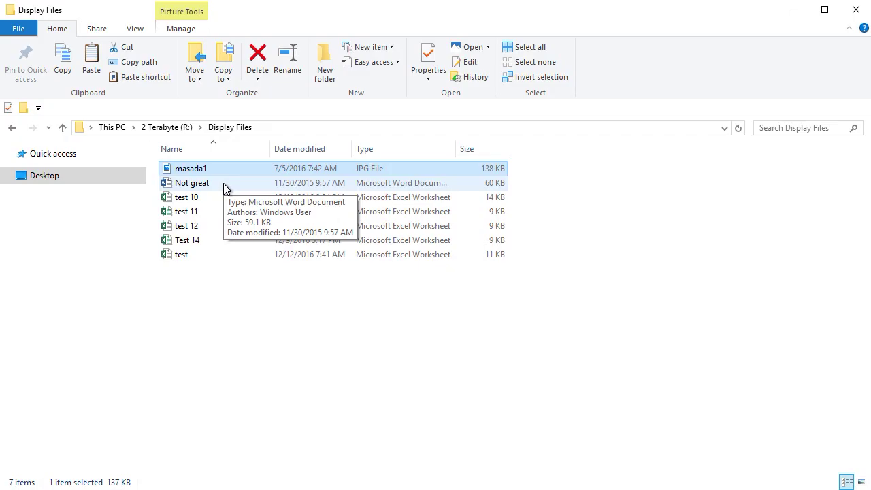
left_click(224, 183, "ctrl")
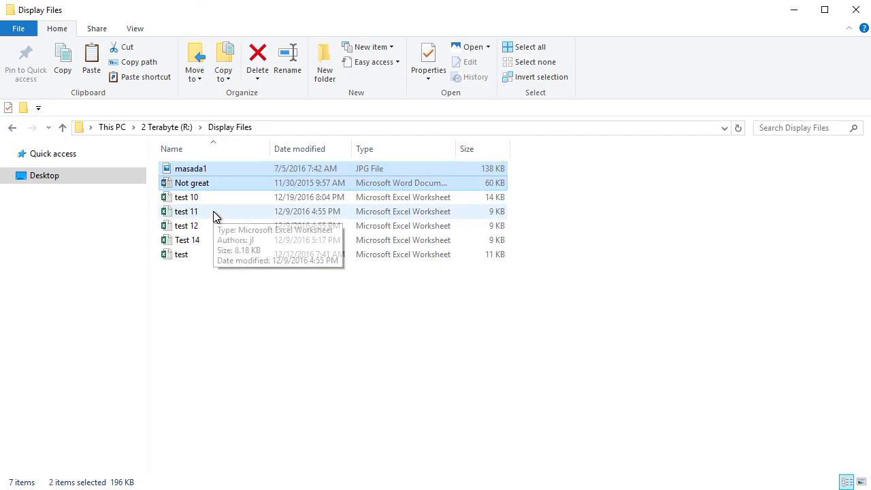
left_click(213, 212, "ctrl")
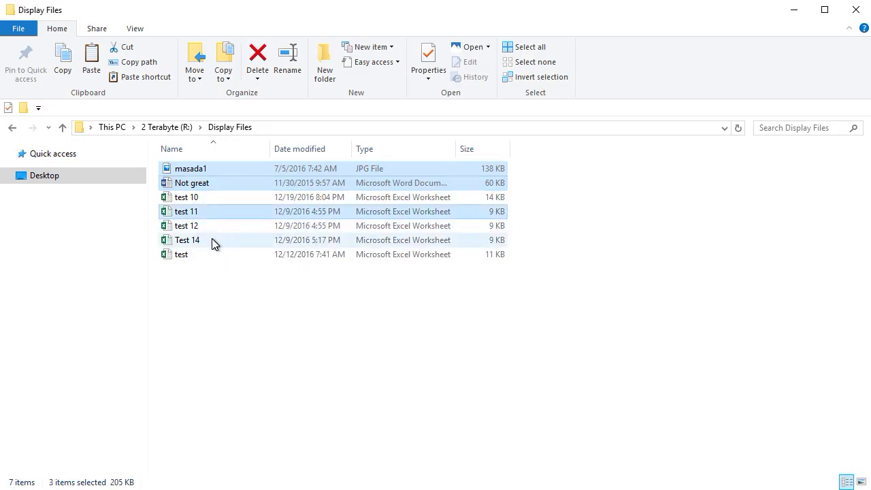
left_click(211, 241, "ctrl")
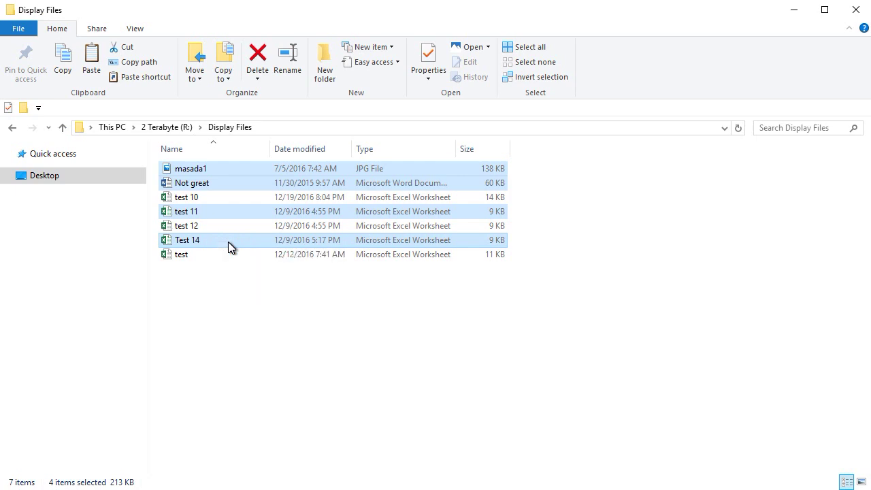
right_click(228, 241)
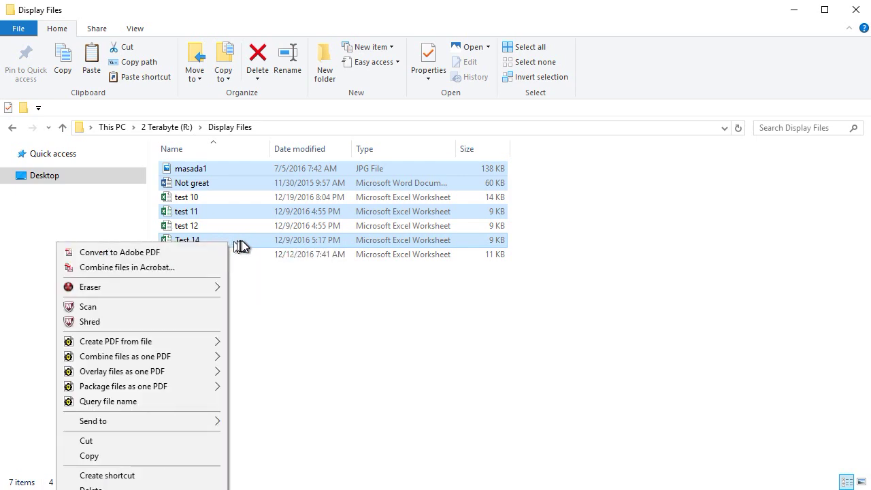
Step: Send the four files to a new Compressed (zipped) folder named 'experiment'
mouse_move(162, 424)
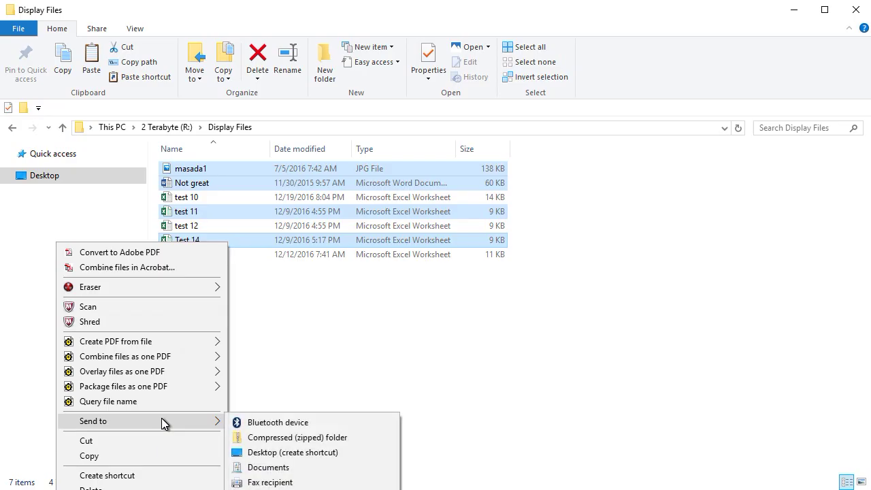
left_click(290, 438)
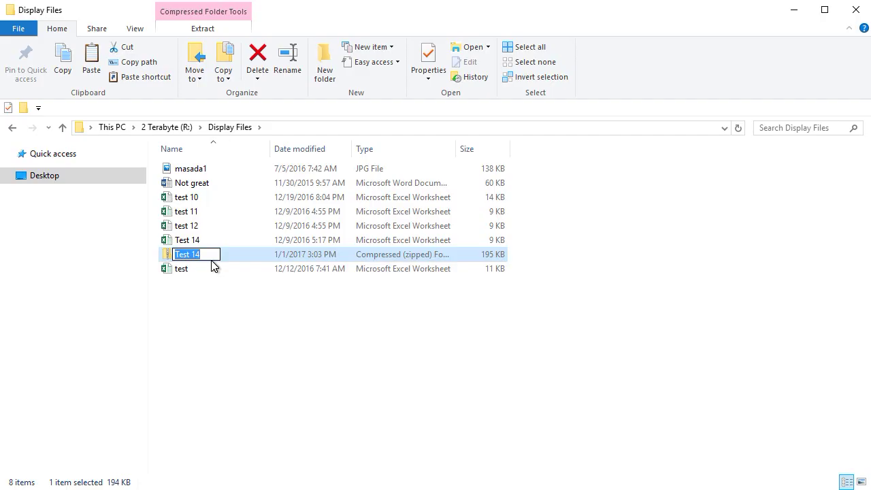
type("experiume")
key("BackSpace")
key("BackSpace")
key("BackSpace")
type("ment")
key("Return")
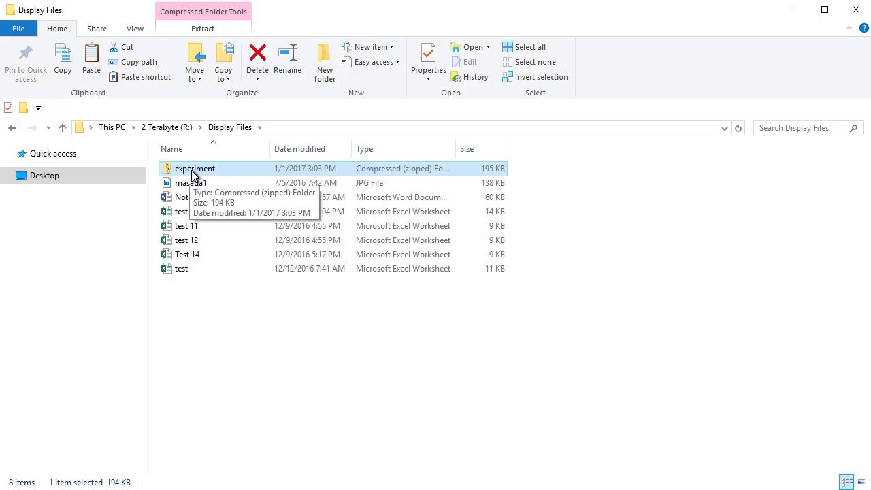
double_click(231, 168)
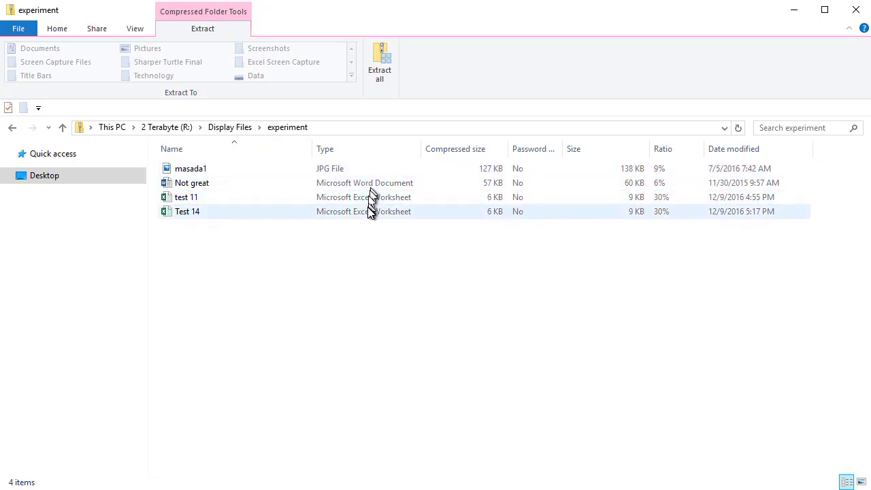
left_click(229, 128)
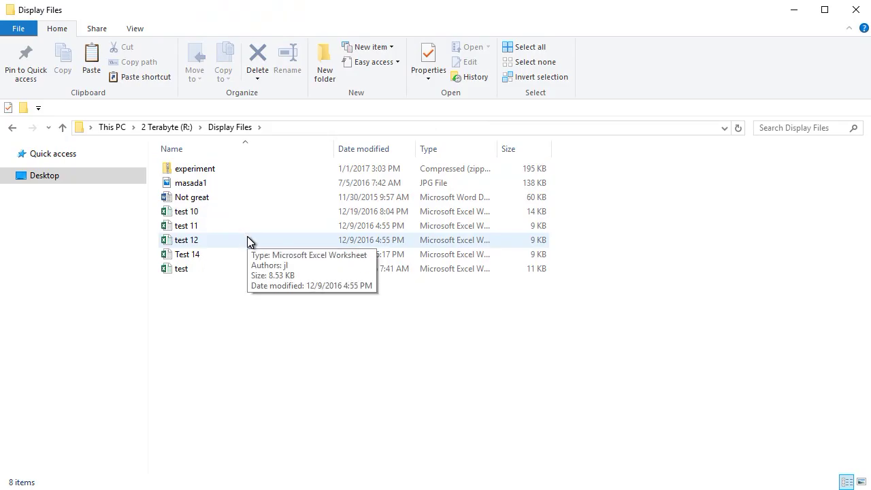
left_click(205, 271)
Step: Drop the test workbook into the experiment zip, confirm it holds five files, and return to Display Files
left_click_drag(221, 271, 211, 171)
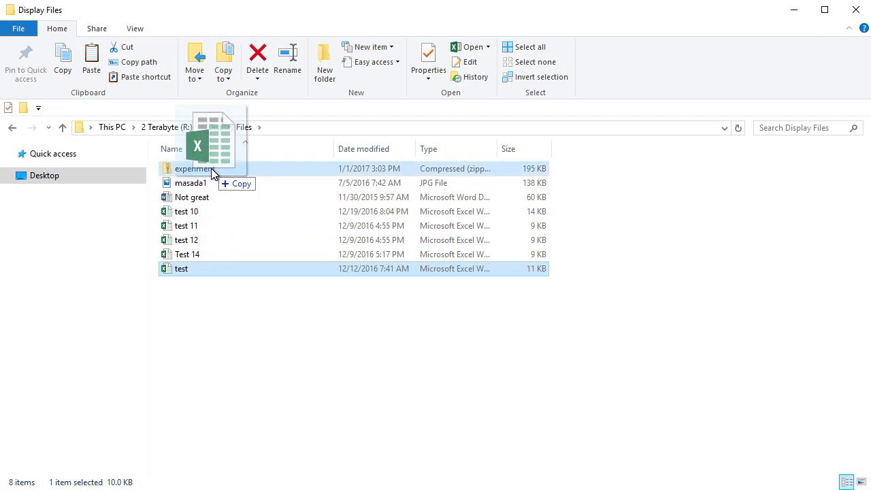
left_click_drag(212, 172, 209, 170)
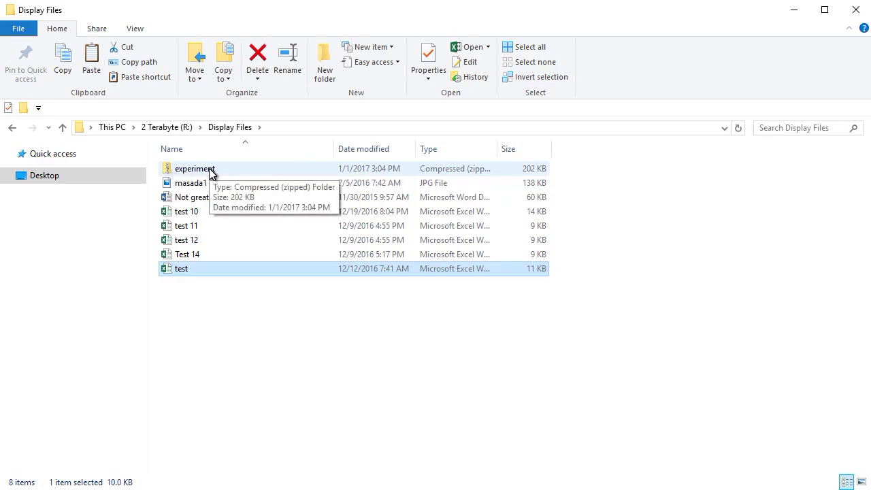
double_click(210, 171)
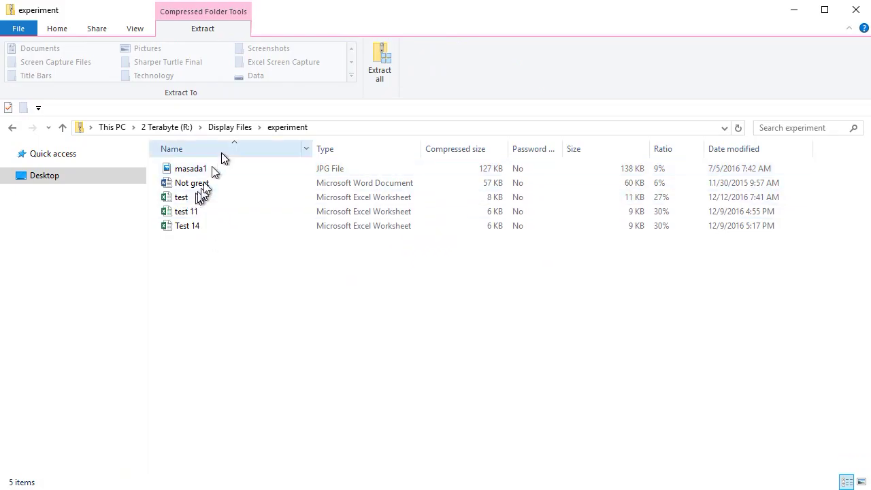
left_click(227, 128)
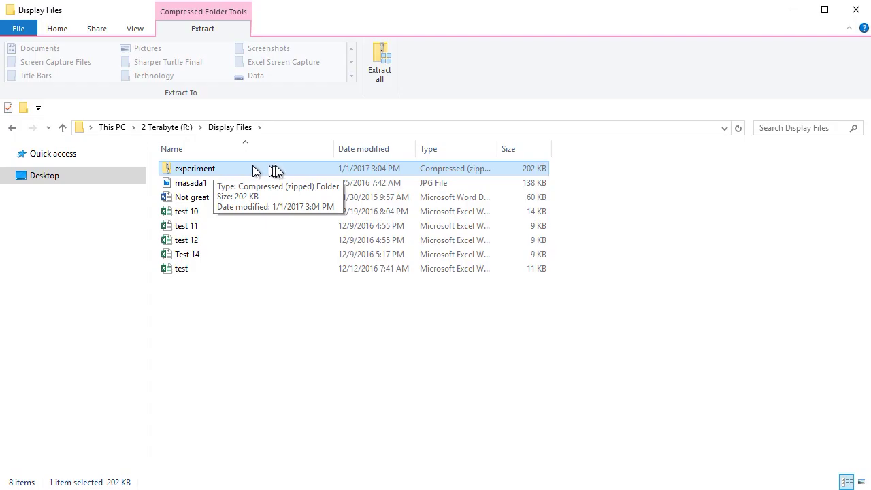
Step: Right-click the 202 KB experiment zip to show its shortcut menu
right_click(238, 171)
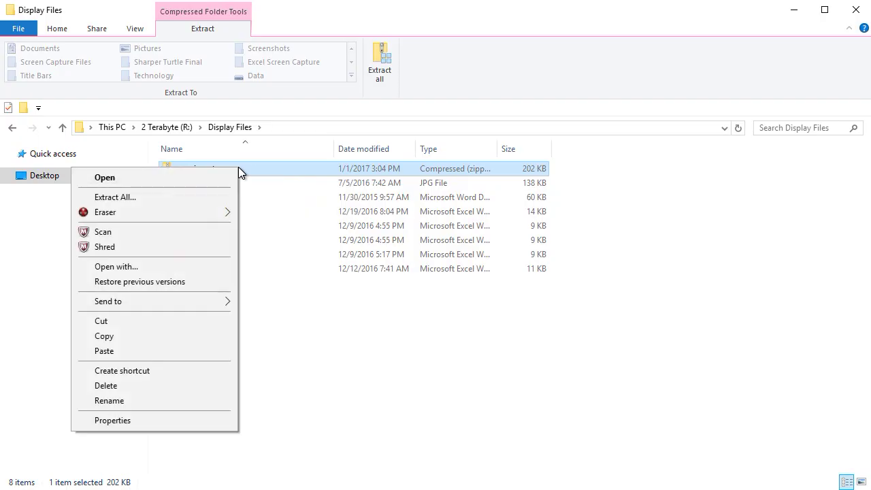
Step: Extract All to R:\Display Files\extracted items with Show extracted files unchecked
left_click(199, 196)
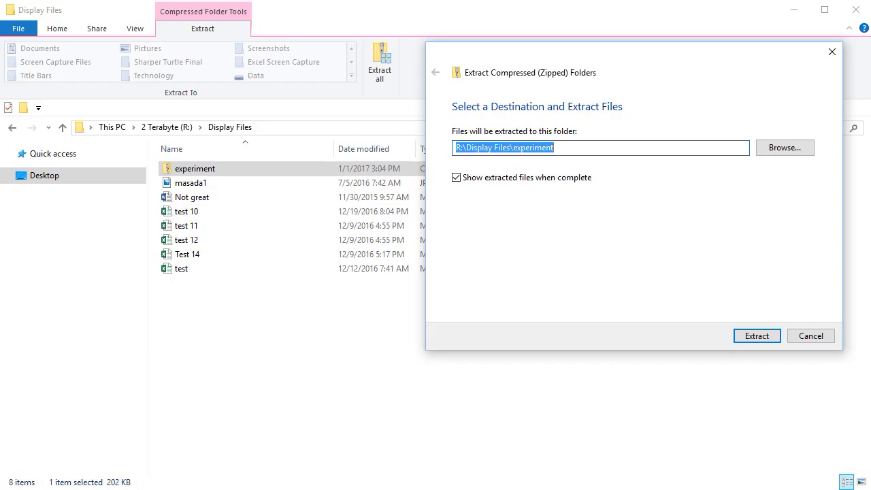
left_click_drag(554, 147, 513, 148)
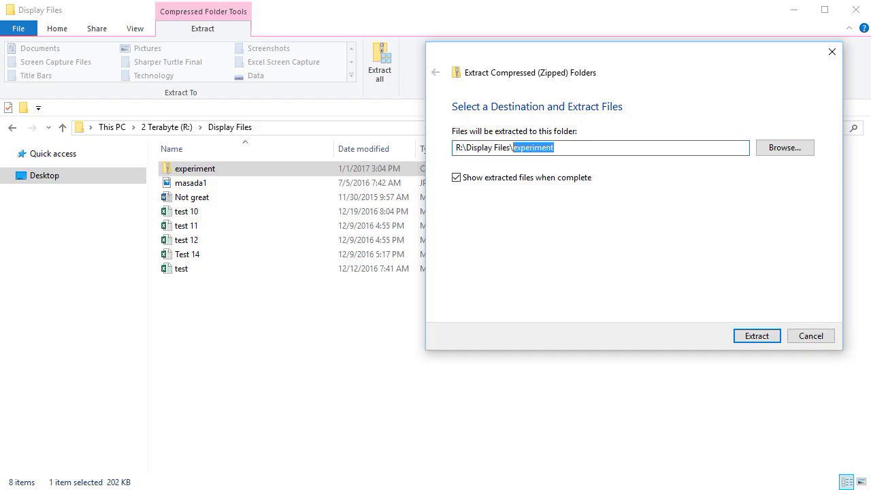
type("ex")
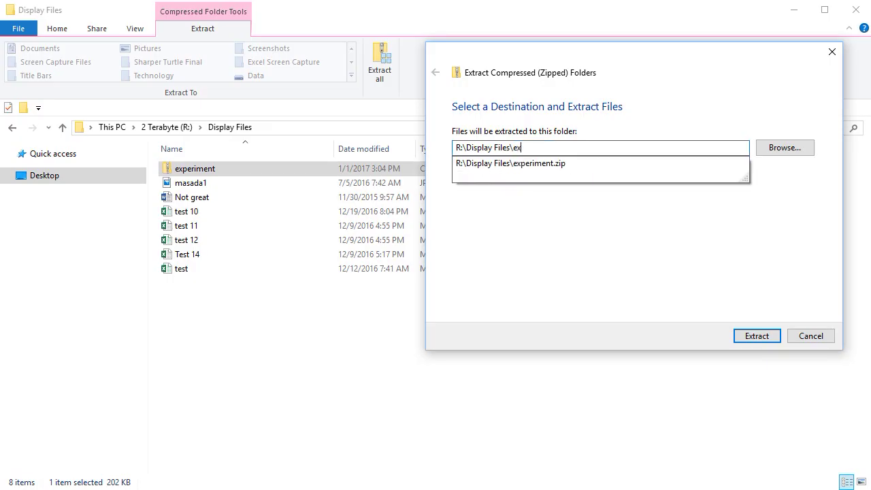
type("tracted itsms")
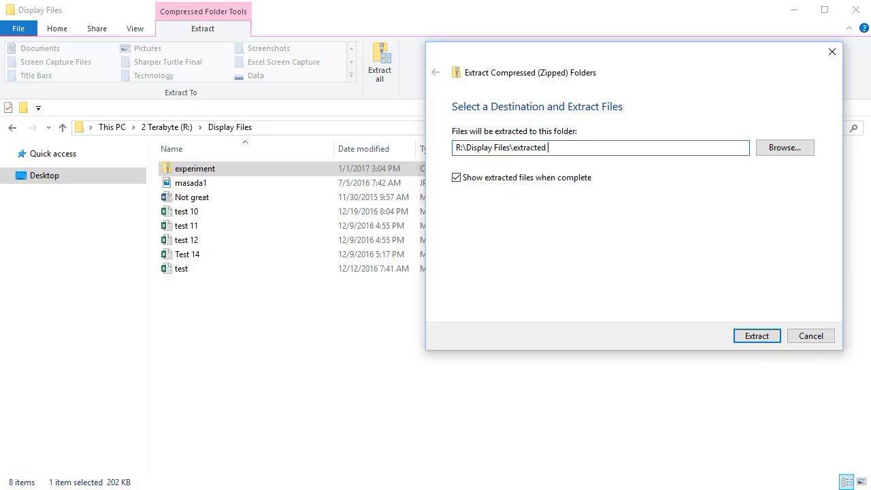
key("BackSpace")
key("BackSpace")
key("BackSpace")
type("ems")
left_click(456, 178)
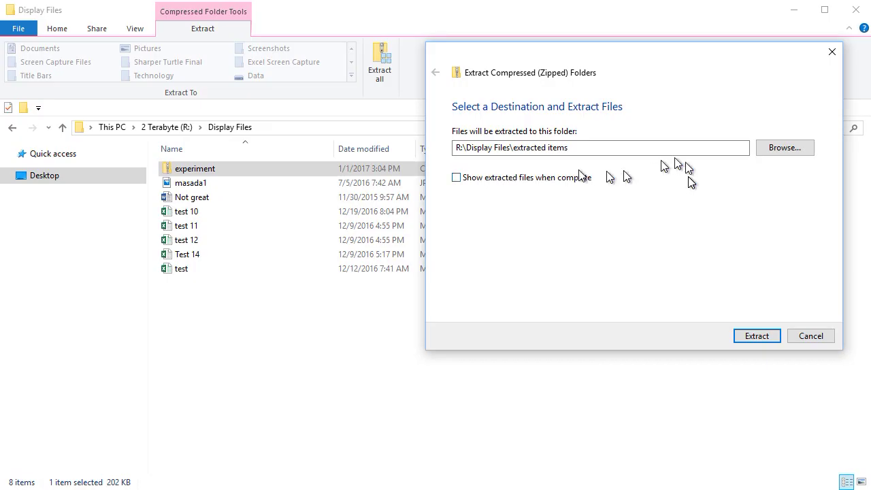
left_click(764, 337)
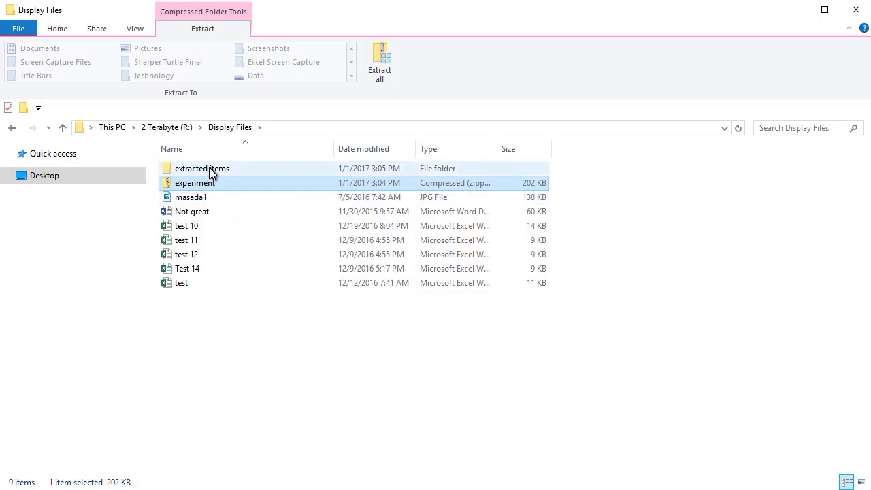
mouse_move(210, 173)
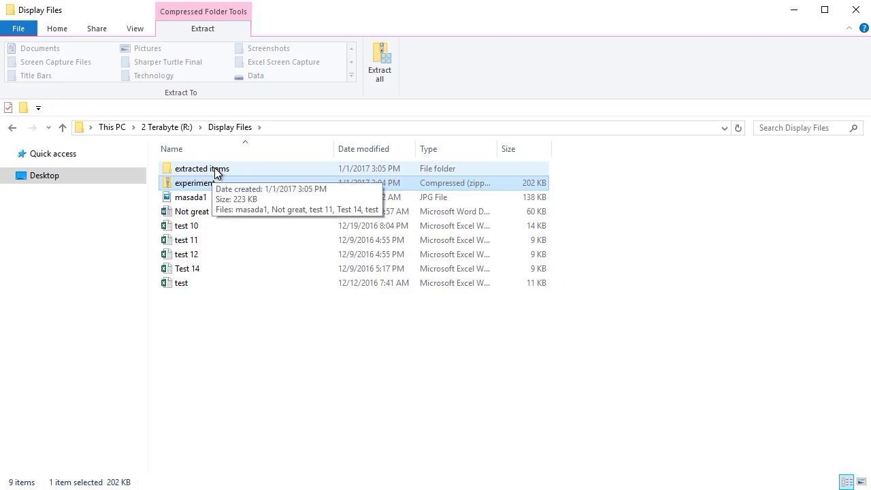
double_click(240, 171)
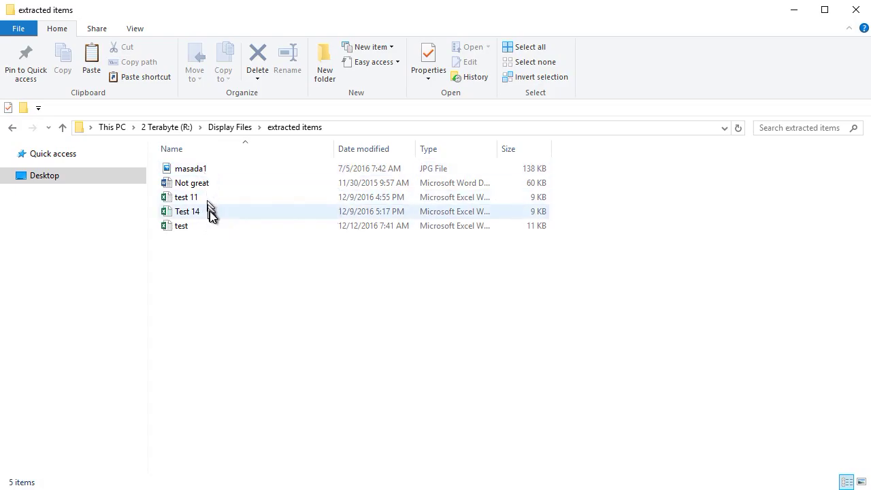
left_click(232, 130)
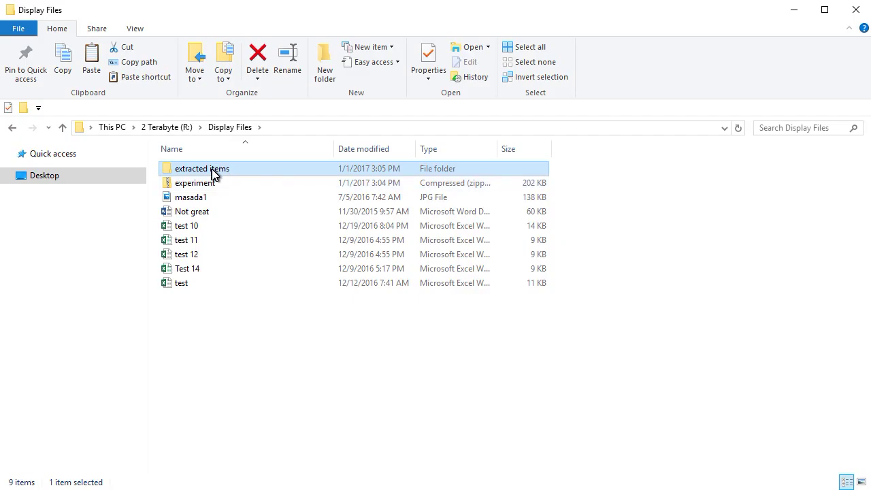
mouse_move(213, 173)
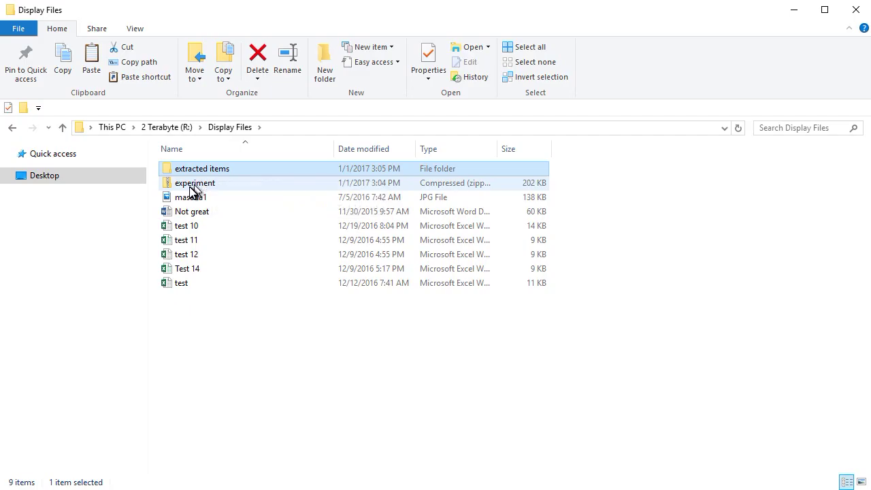
mouse_move(205, 189)
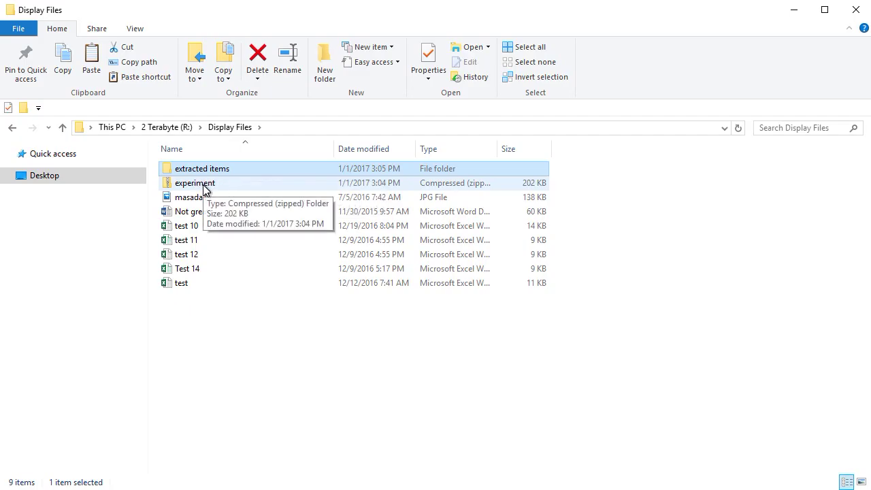